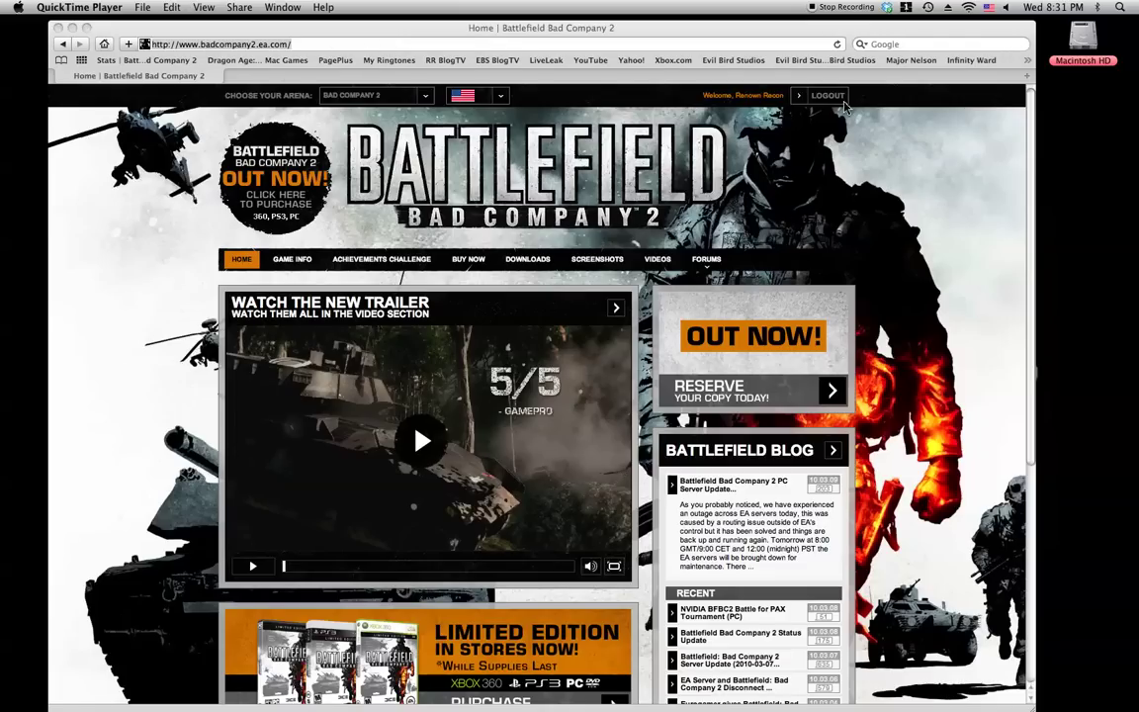
# - Go to the site's 'login' address, which returns a 404 'Lost your unit, soldier?' page
pyautogui.click(345, 43)
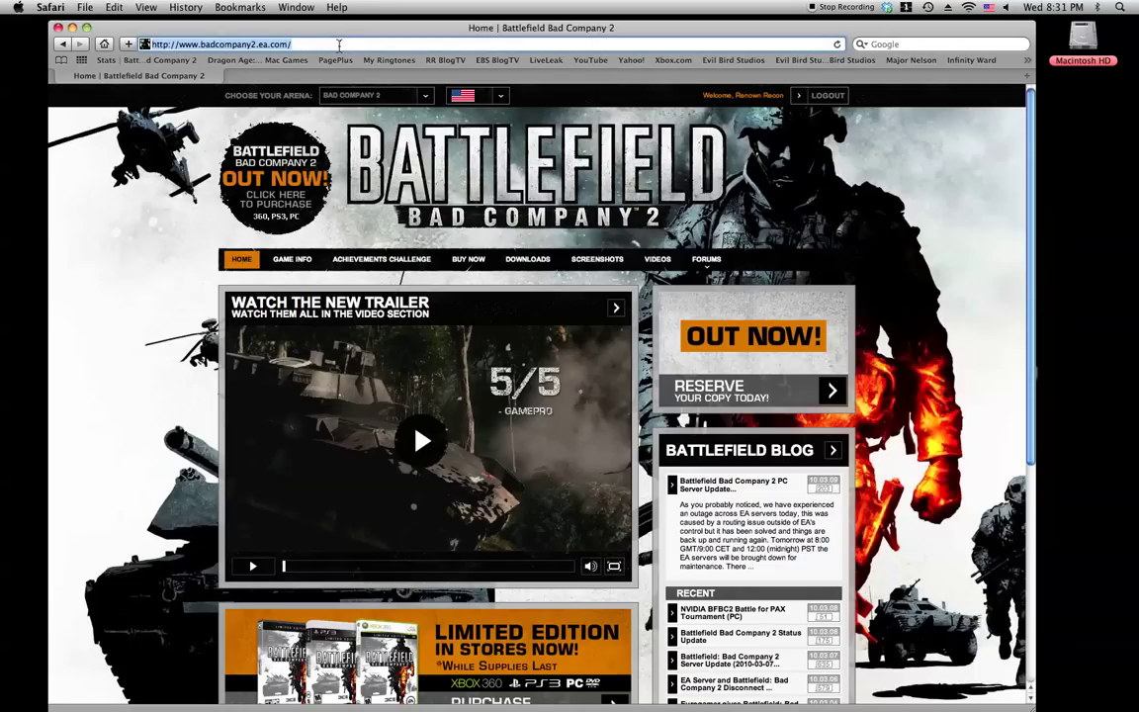
pyautogui.moveTo(374, 95)
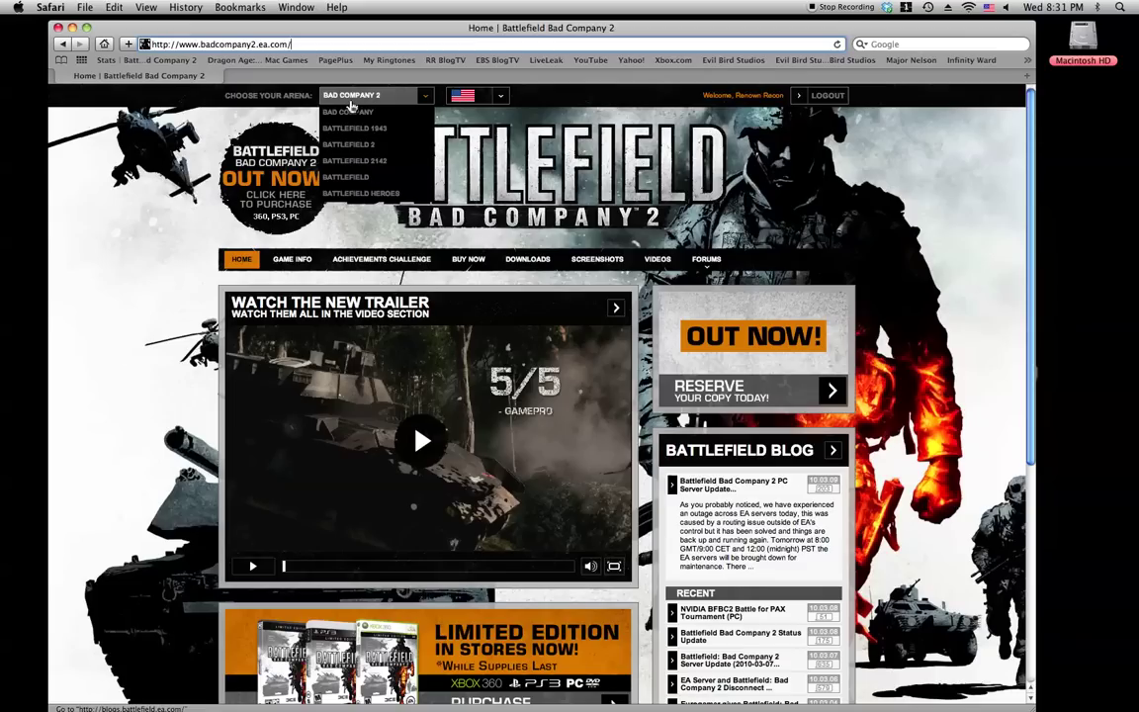
pyautogui.write('l')
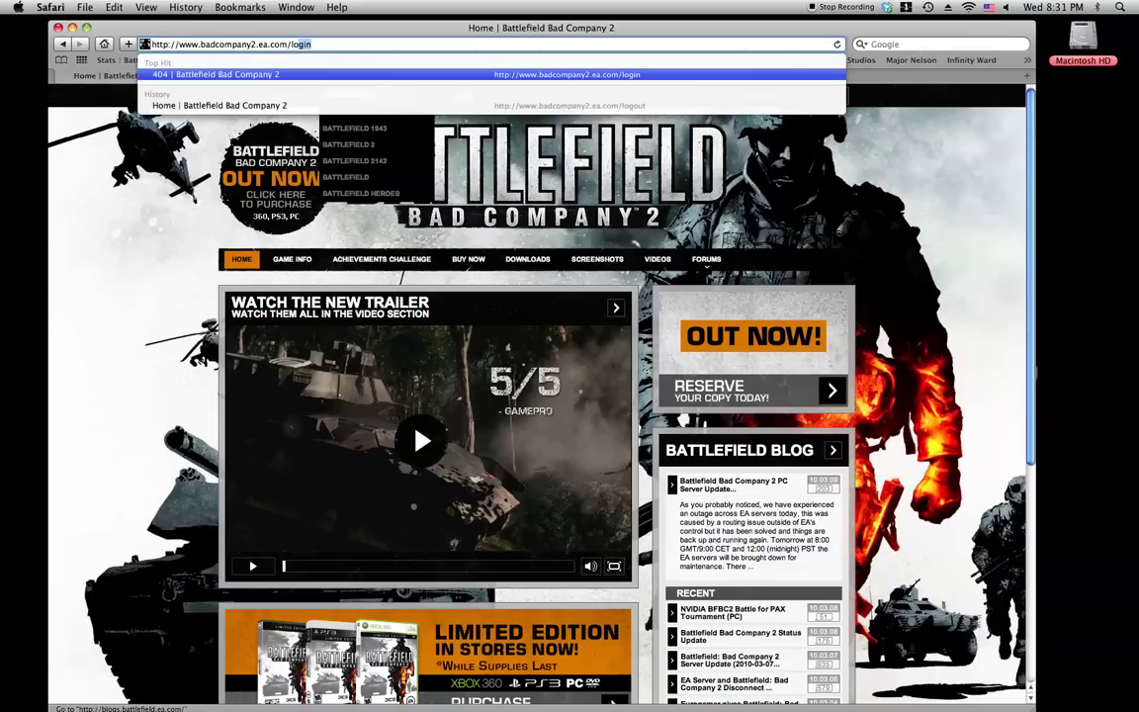
pyautogui.write('ogin')
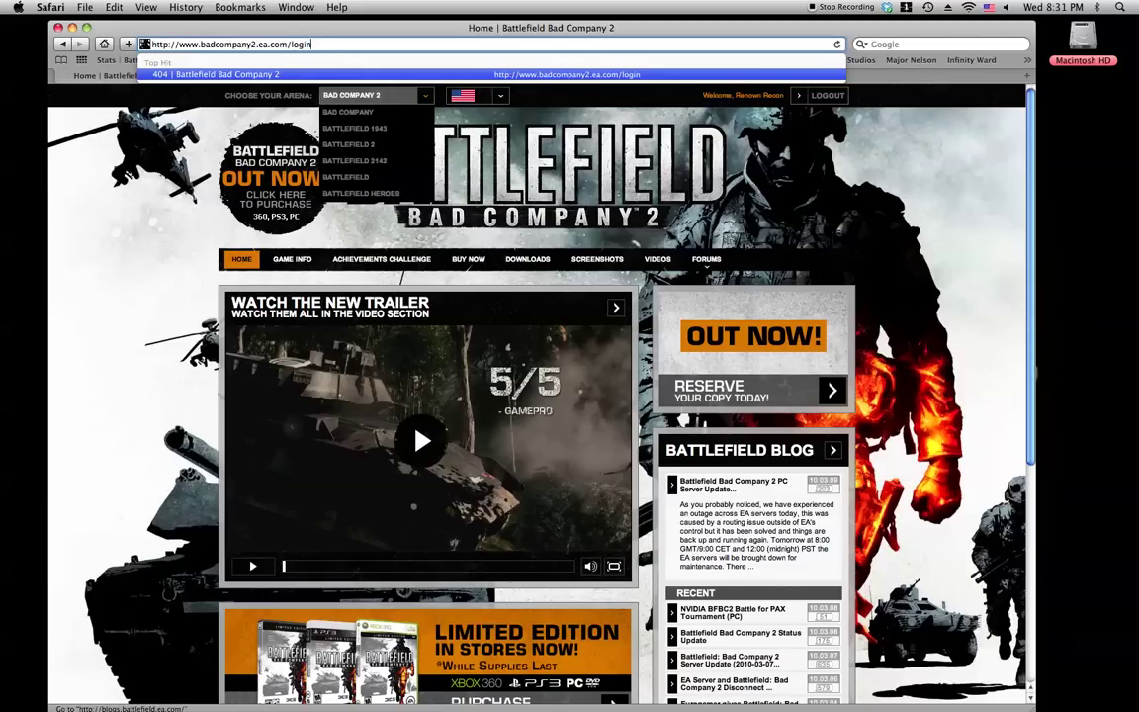
pyautogui.press('Return')
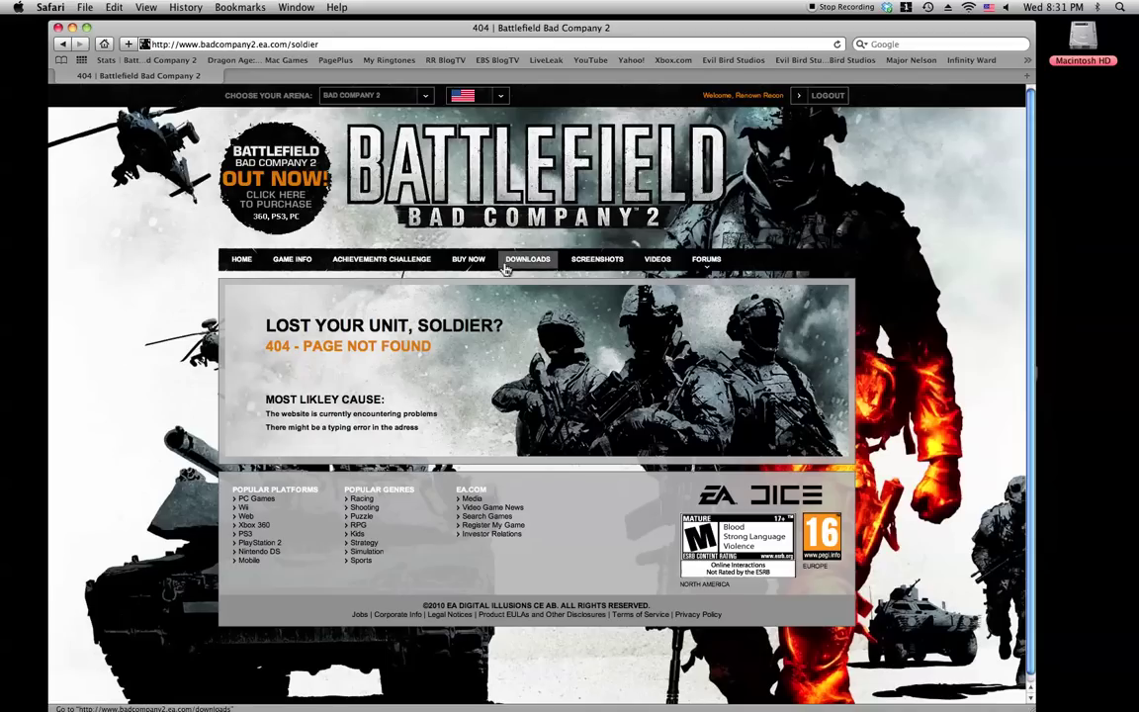
# - Change 'soldier' to 'stats' in the address and browse the profile's zeroed soldier stats
pyautogui.click(326, 44)
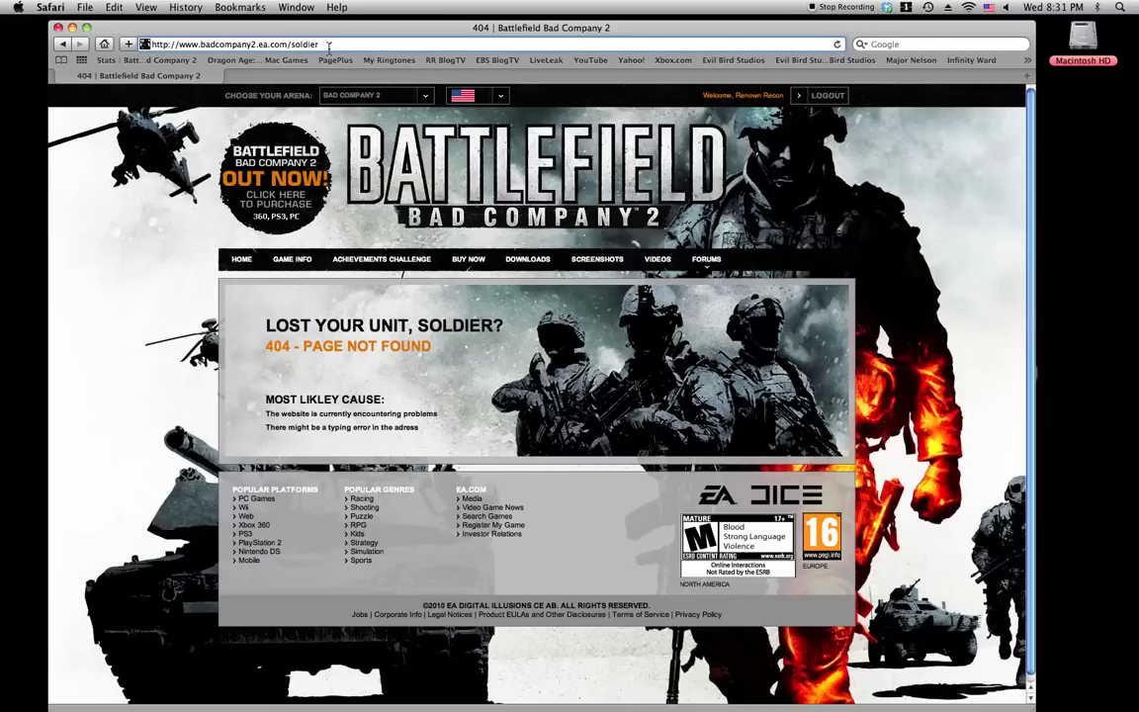
pyautogui.press('BackSpace')
pyautogui.press('BackSpace')
pyautogui.press('BackSpace')
pyautogui.press('BackSpace')
pyautogui.press('BackSpace')
pyautogui.press('BackSpace')
pyautogui.write('tats')
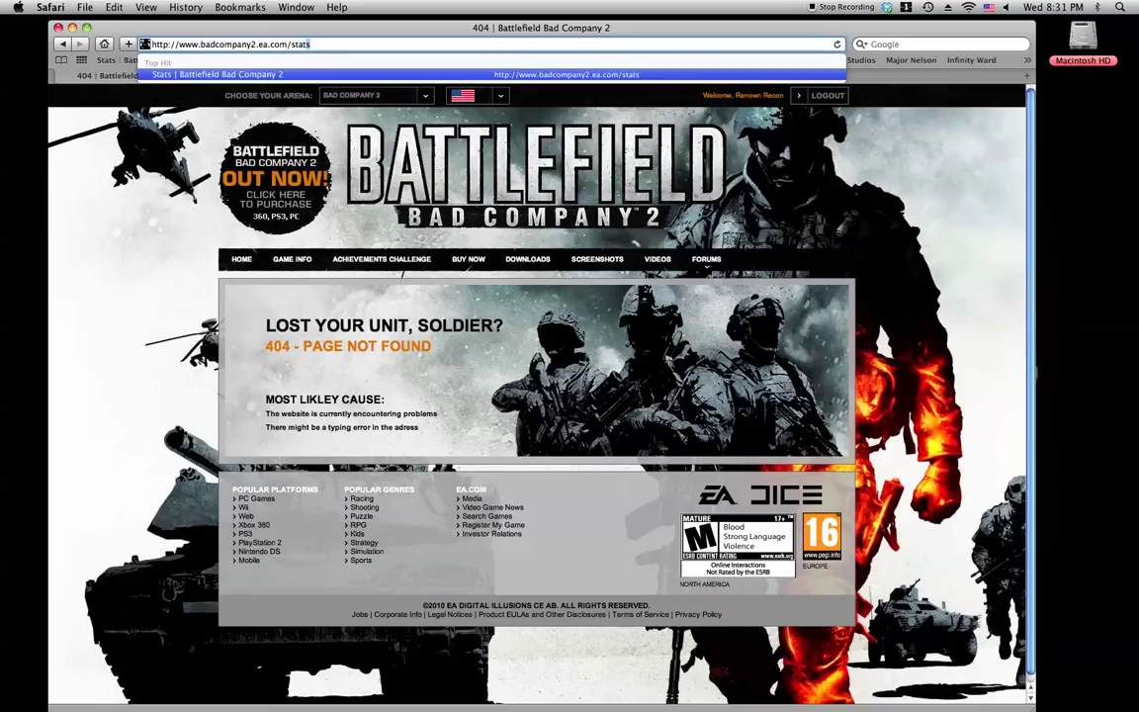
pyautogui.press('Return')
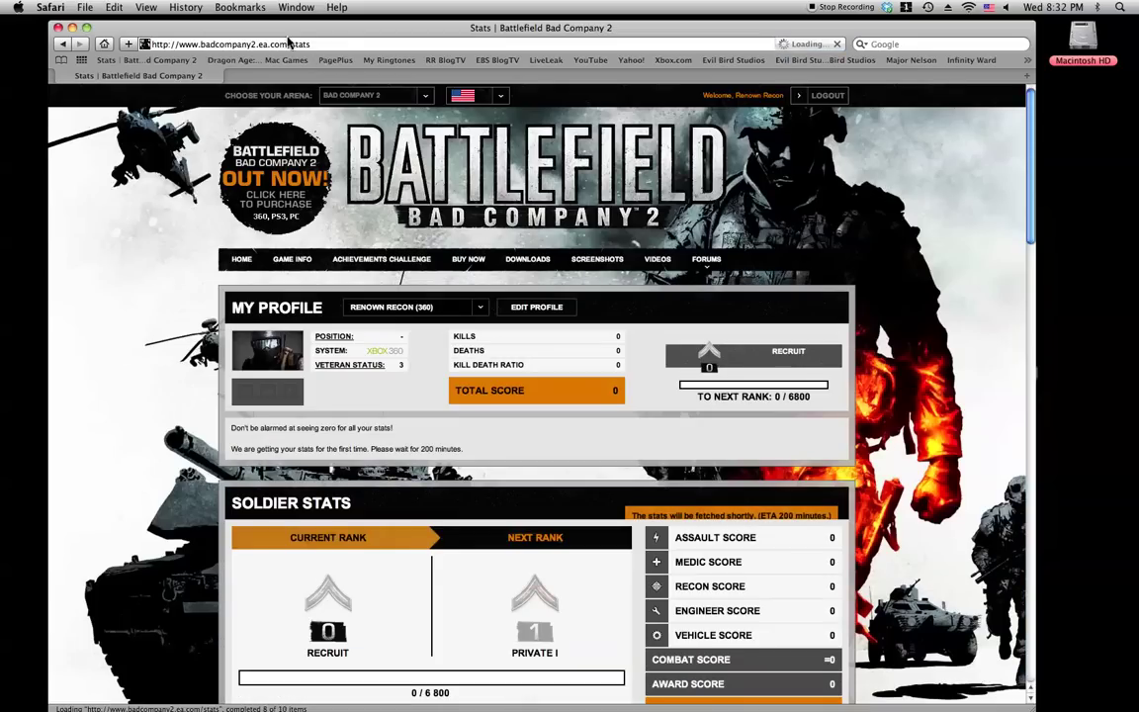
pyautogui.scroll(-5, 690, 465)
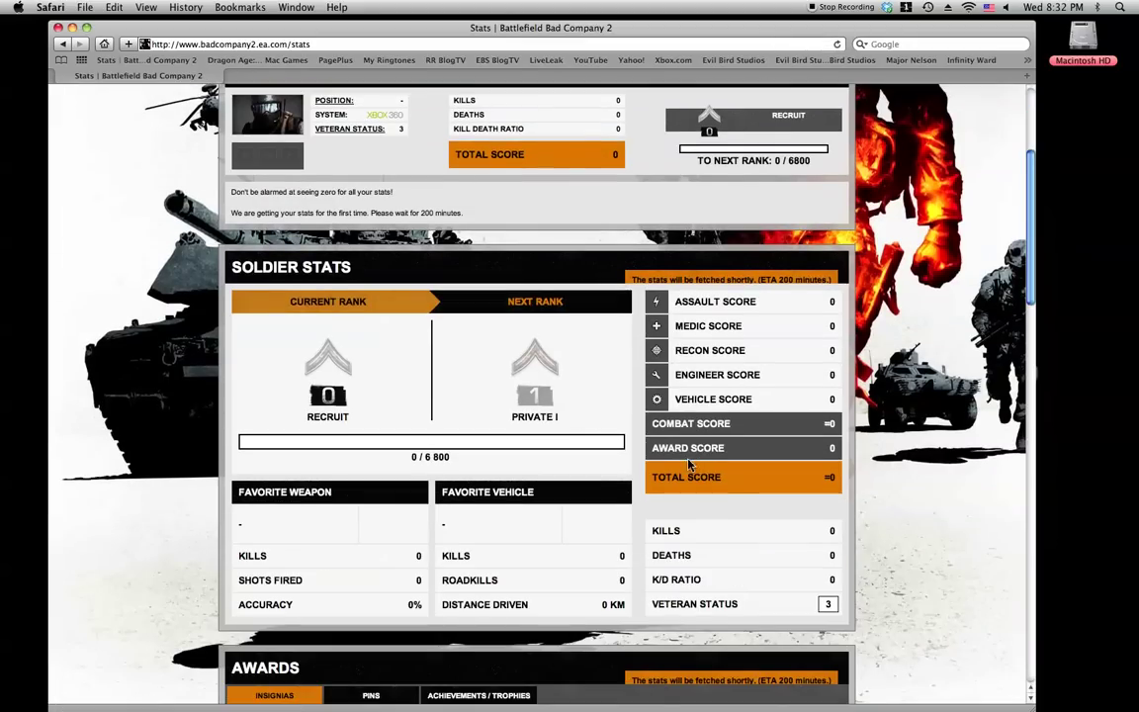
pyautogui.scroll(-1, 690, 465)
pyautogui.scroll(3, 860, 497)
pyautogui.scroll(2, 859, 497)
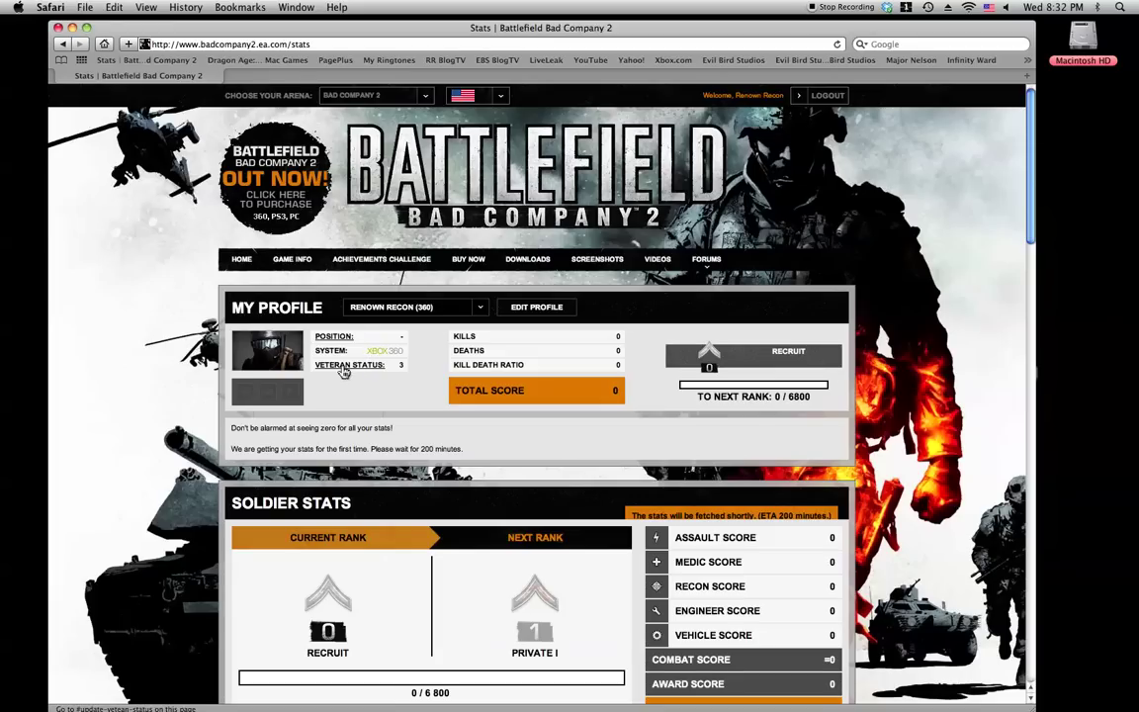
# - Open Veteran Status (level 3) and show the empty Battlefield 2142 credential fields
pyautogui.click(345, 365)
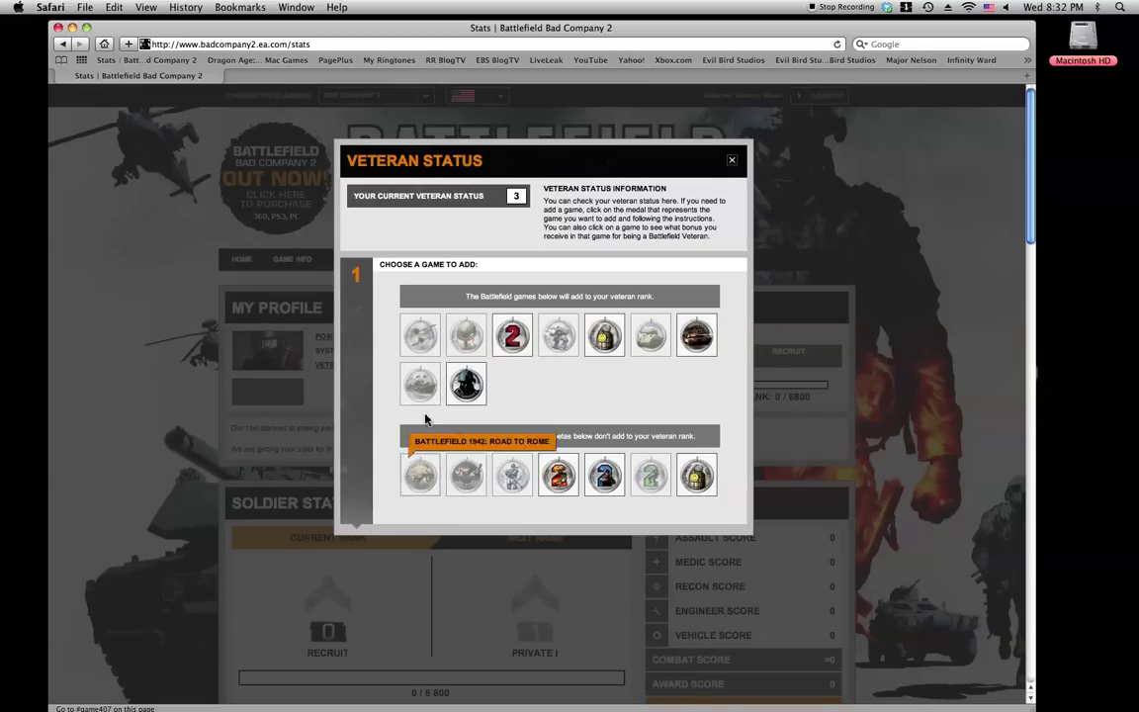
pyautogui.click(558, 336)
pyautogui.scroll(-5, 482, 494)
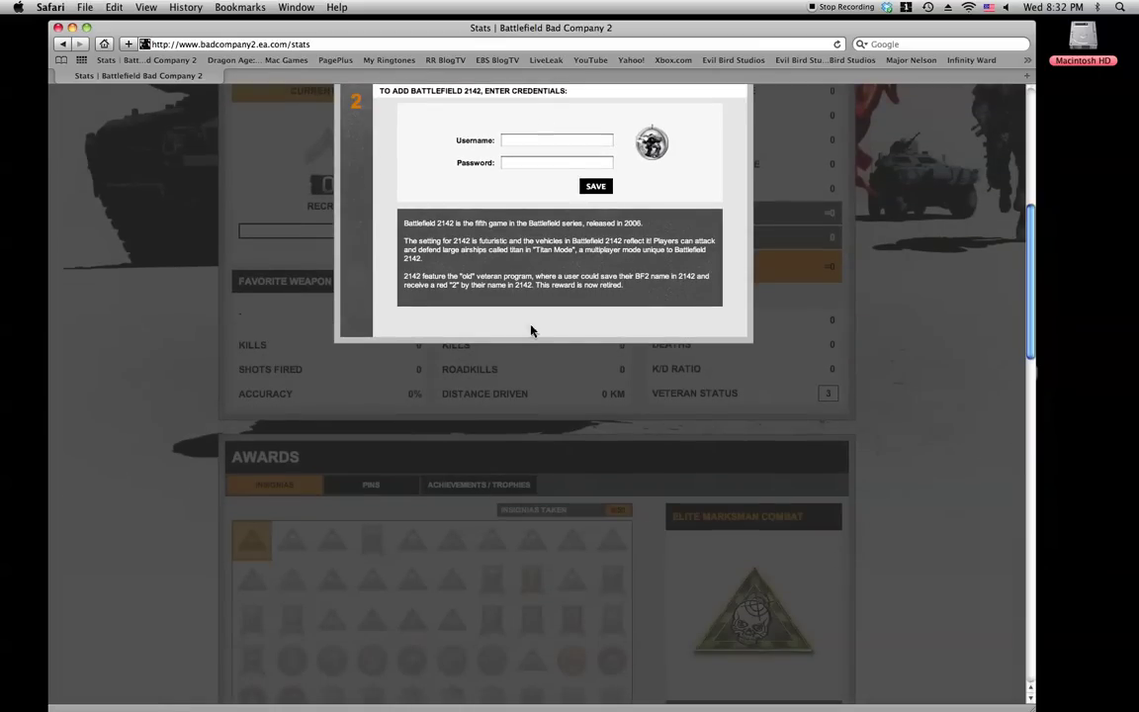
pyautogui.scroll(2, 531, 330)
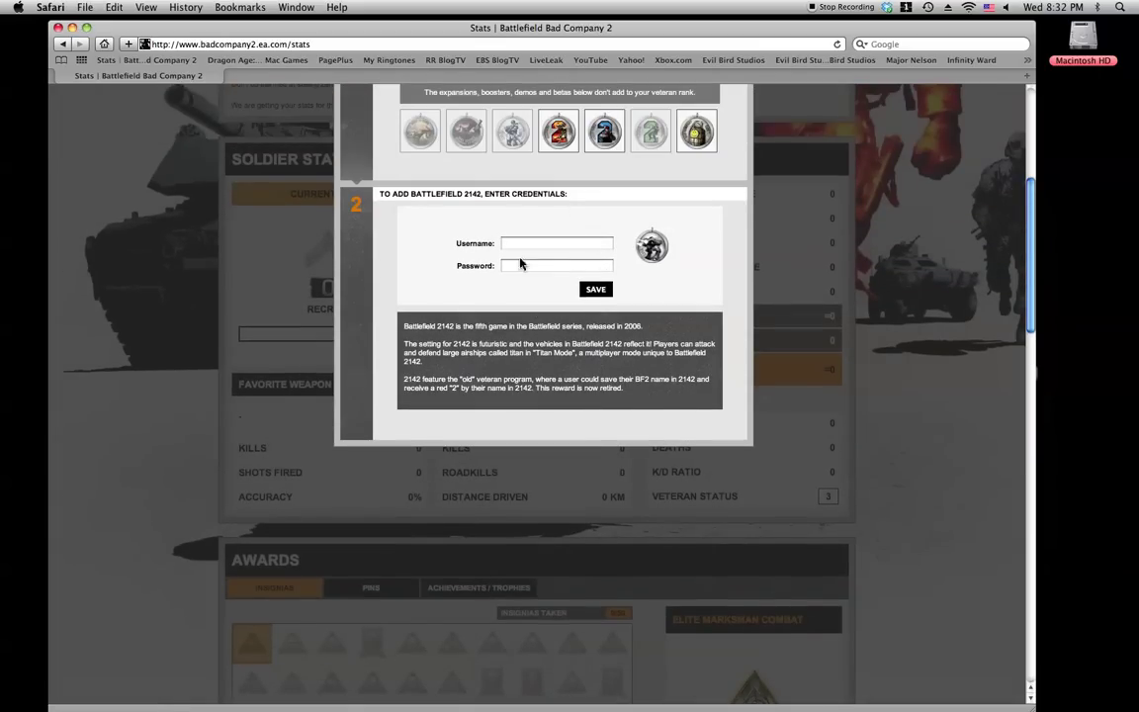
pyautogui.scroll(1, 534, 307)
pyautogui.scroll(8, 544, 331)
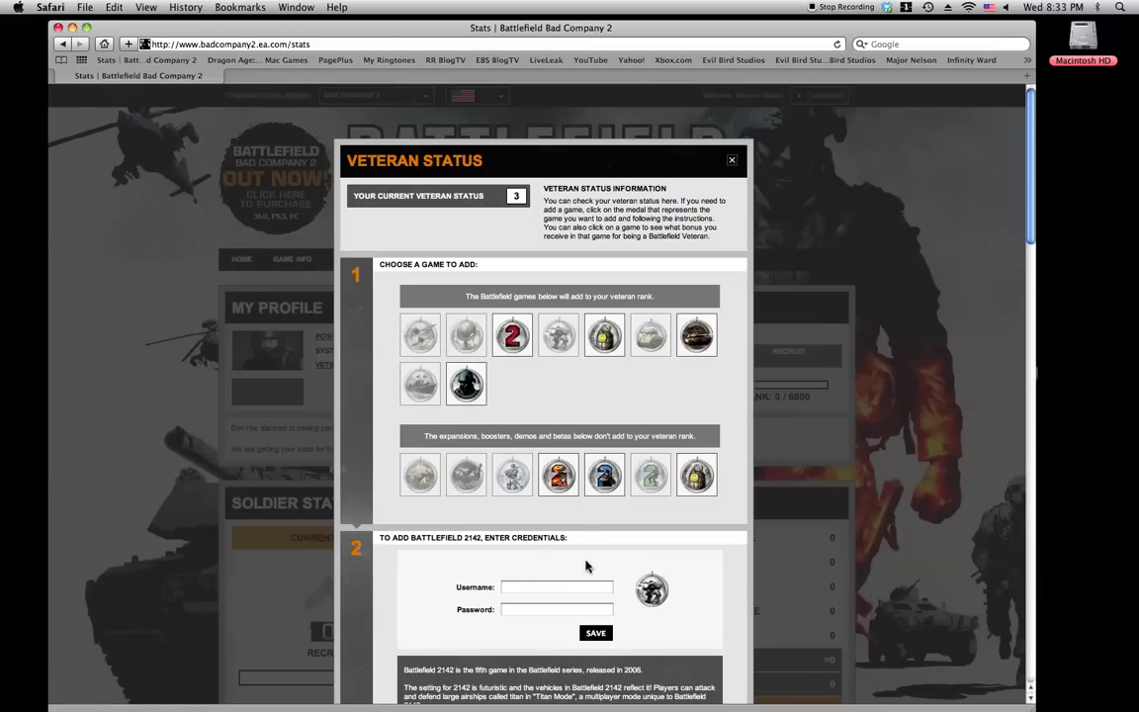
# - Show the Bad Company 2 (360) info panel, which offers veterans the M1 rifle
pyautogui.click(467, 387)
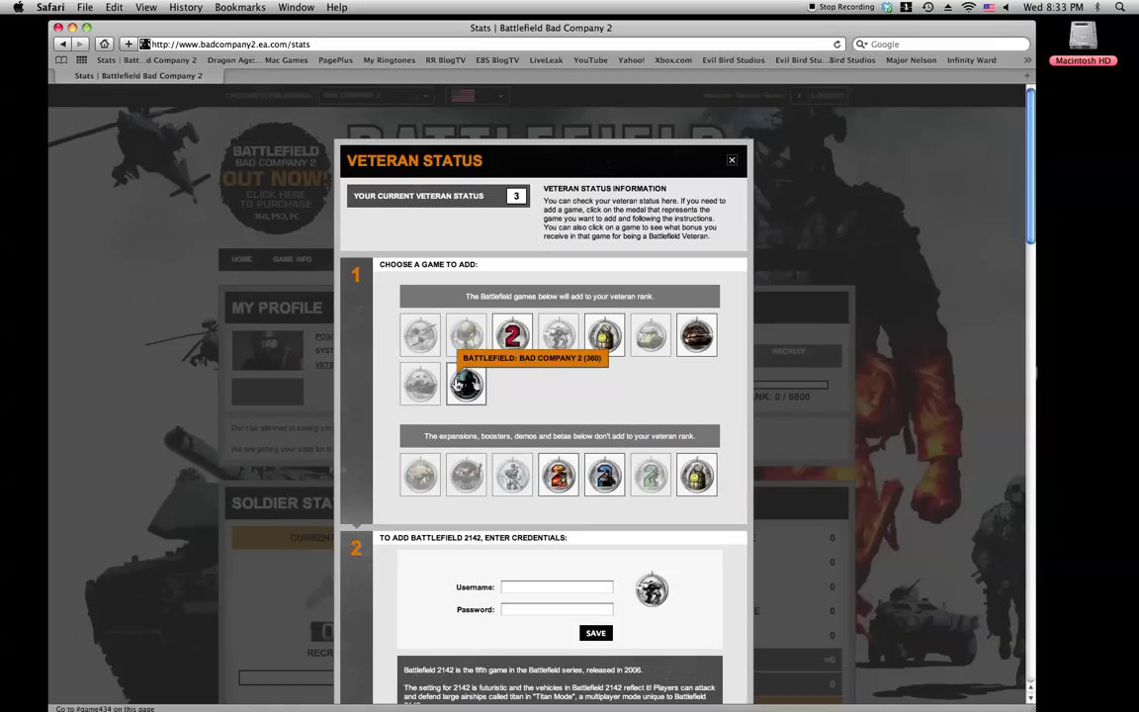
pyautogui.click(461, 385)
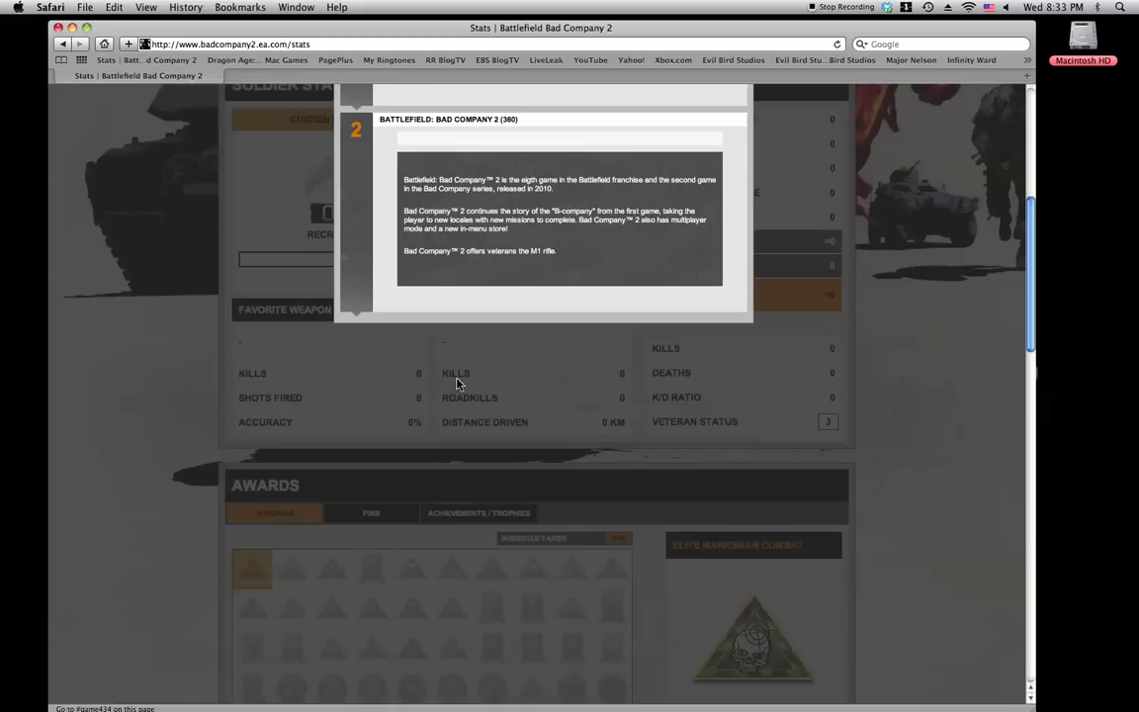
pyautogui.scroll(5, 492, 699)
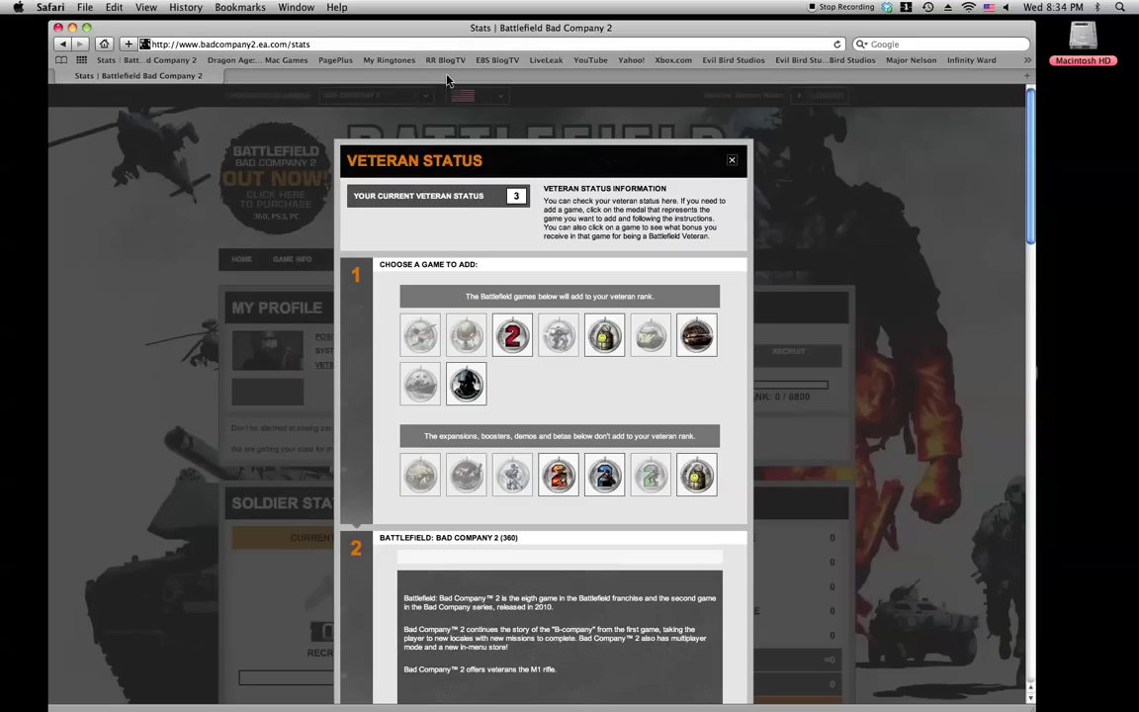
pyautogui.click(376, 44)
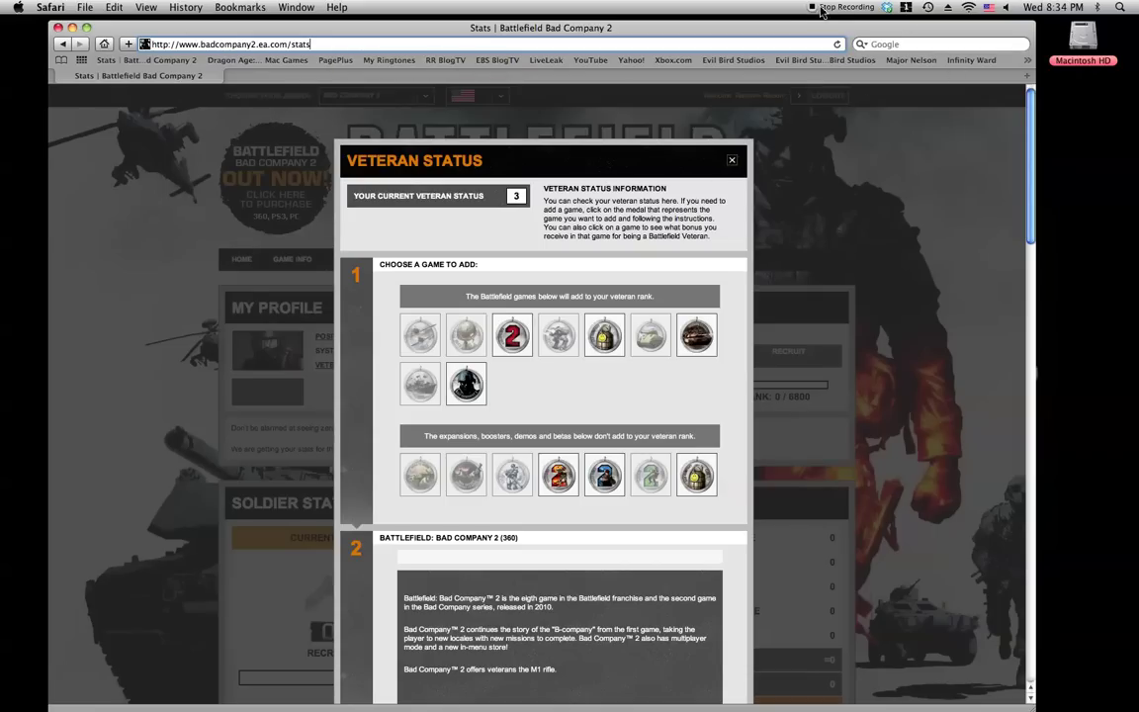
# - Close the Veteran Status popup and scroll the stats page showing veteran status 3
pyautogui.click(732, 160)
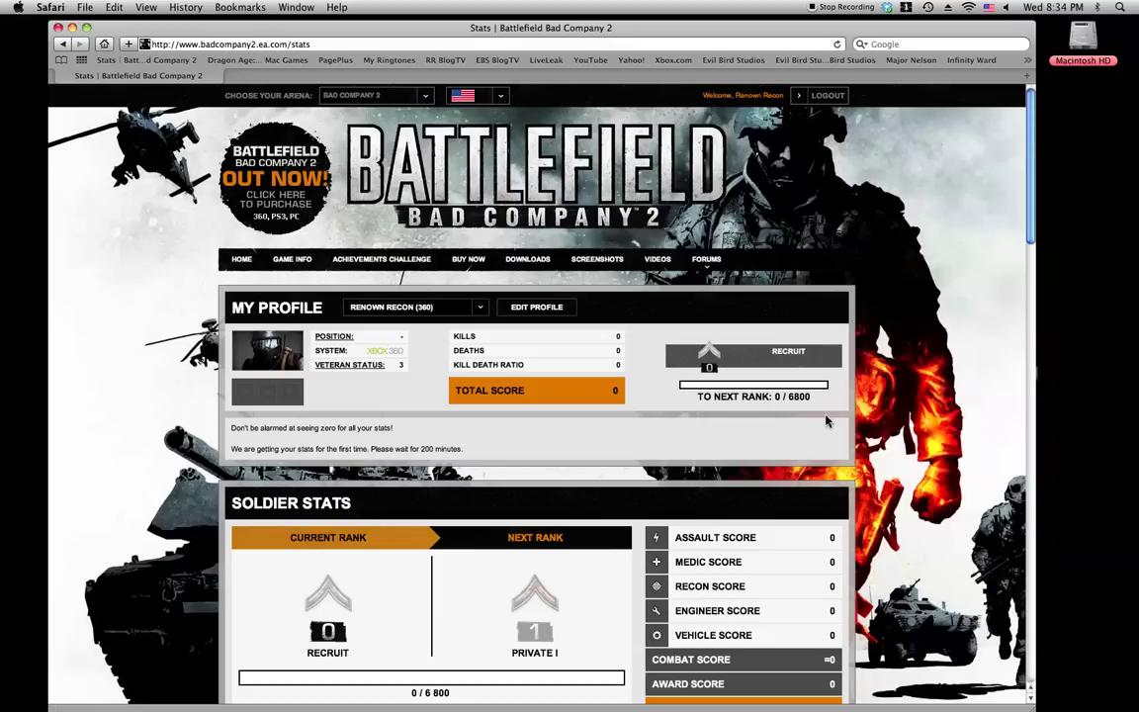
pyautogui.scroll(-1, 831, 373)
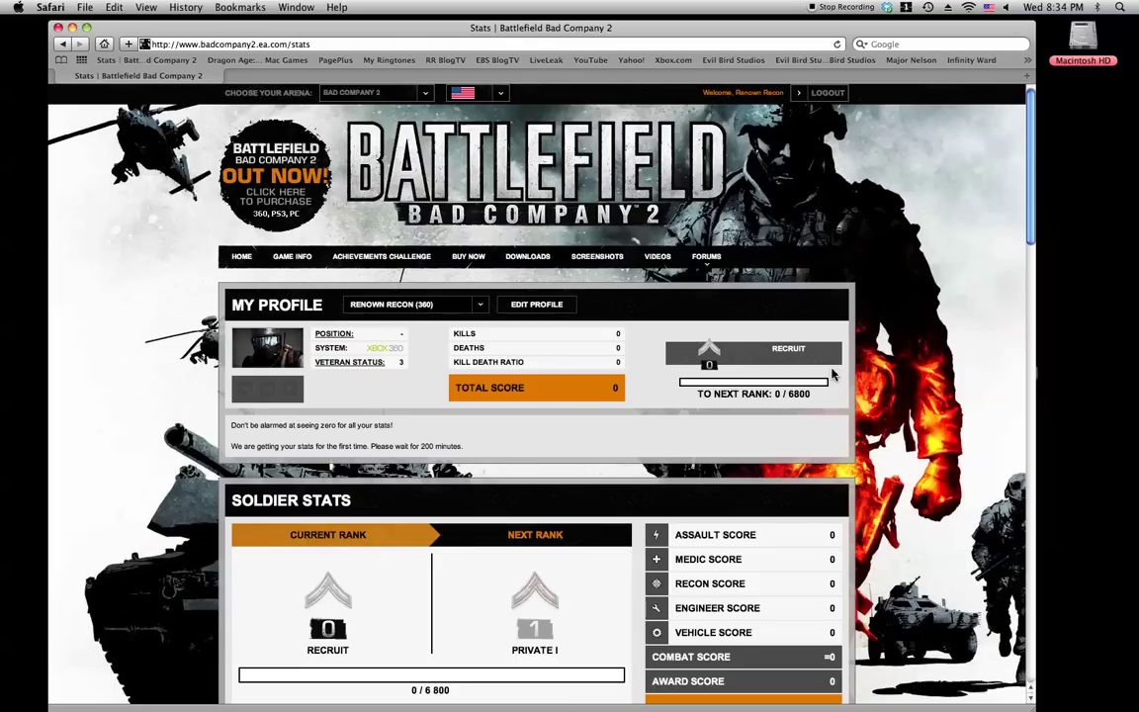
pyautogui.scroll(-1, 831, 373)
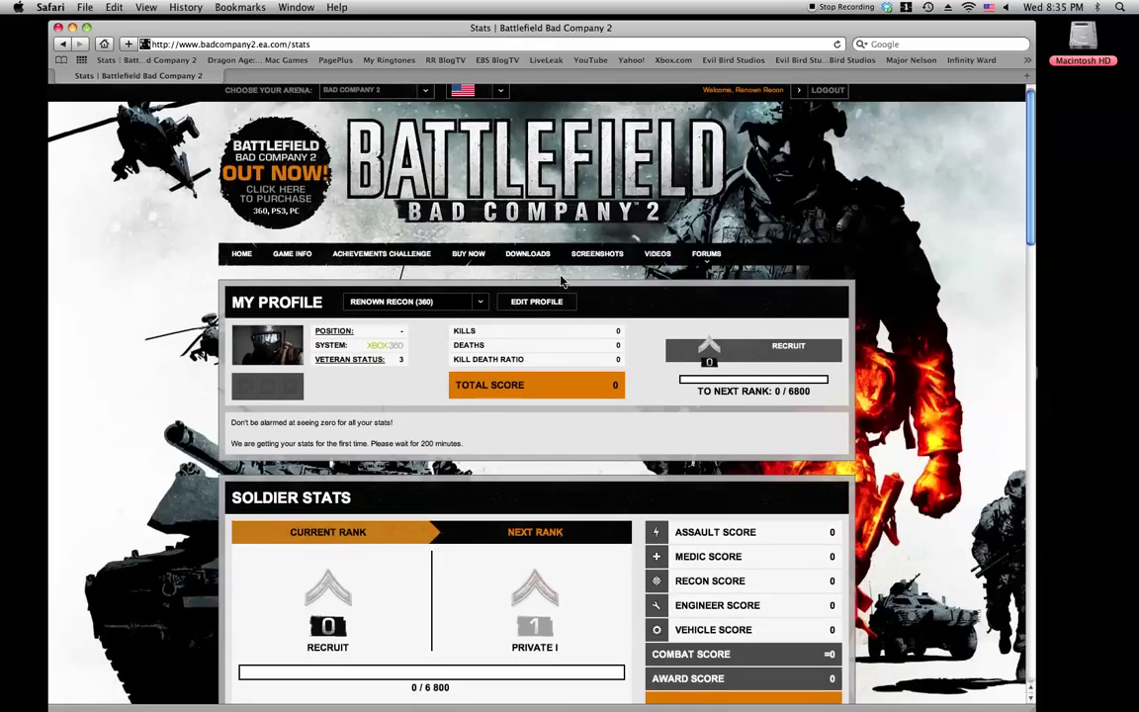
pyautogui.scroll(-3, 561, 281)
pyautogui.scroll(3, 561, 285)
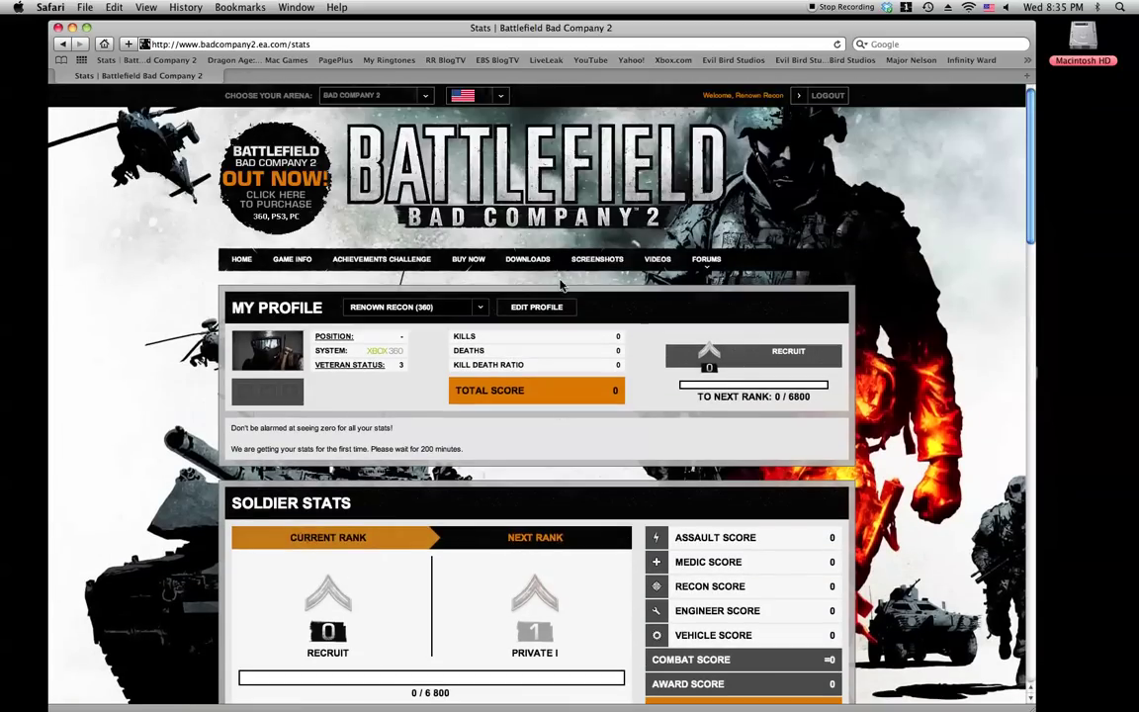
pyautogui.scroll(-3, 560, 285)
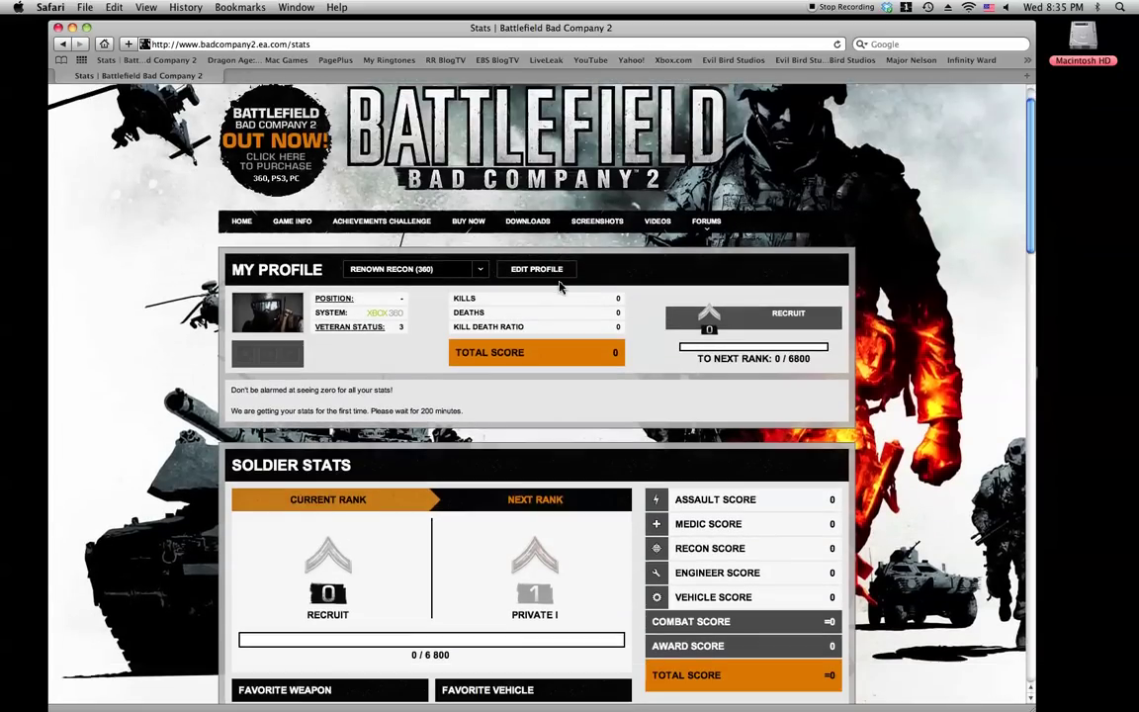
pyautogui.scroll(-3, 559, 287)
pyautogui.scroll(-4, 559, 287)
pyautogui.scroll(-4, 558, 287)
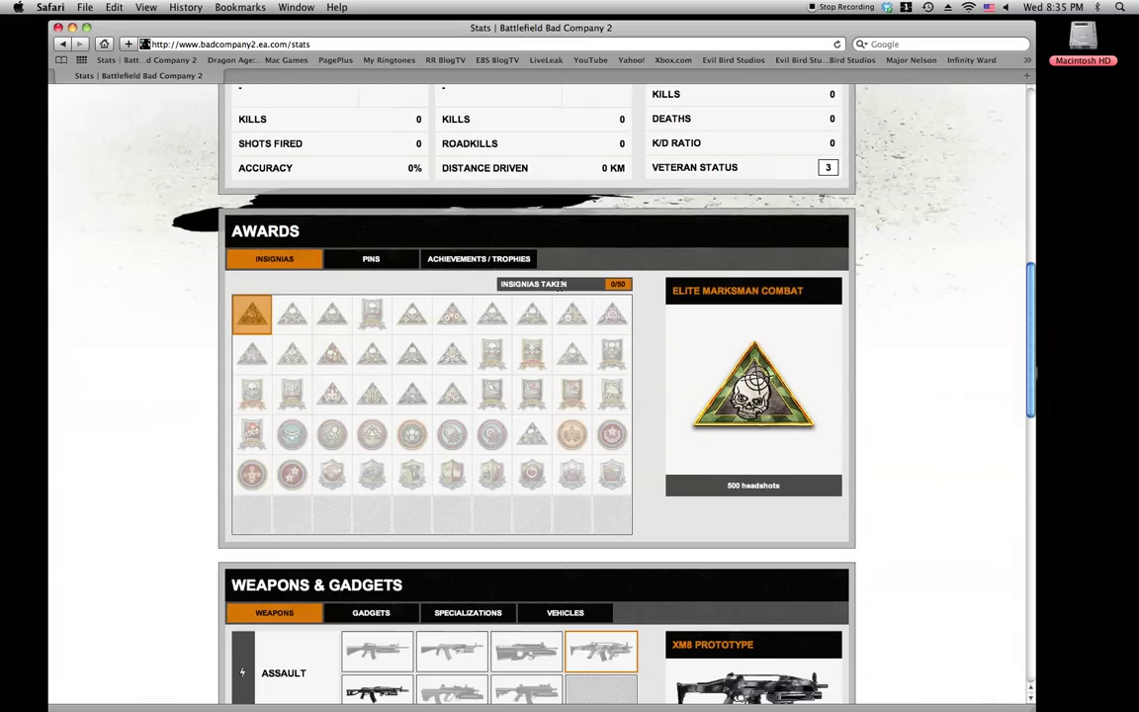
pyautogui.scroll(-3, 558, 287)
pyautogui.scroll(10, 559, 287)
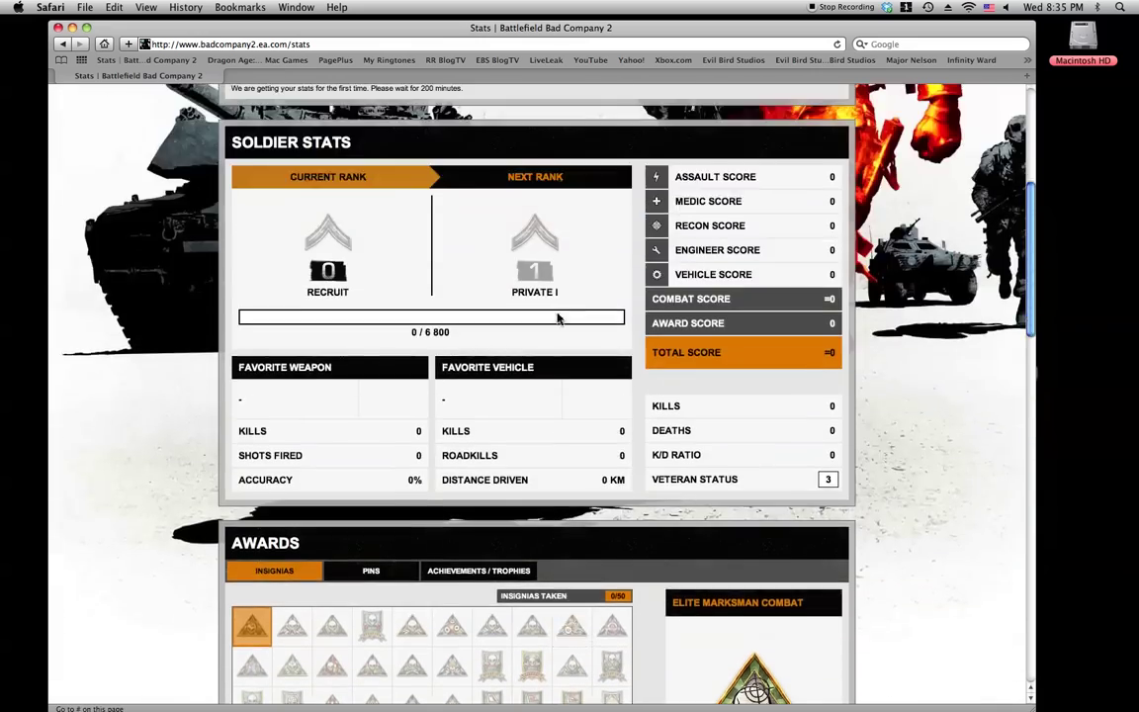
pyautogui.scroll(6, 558, 297)
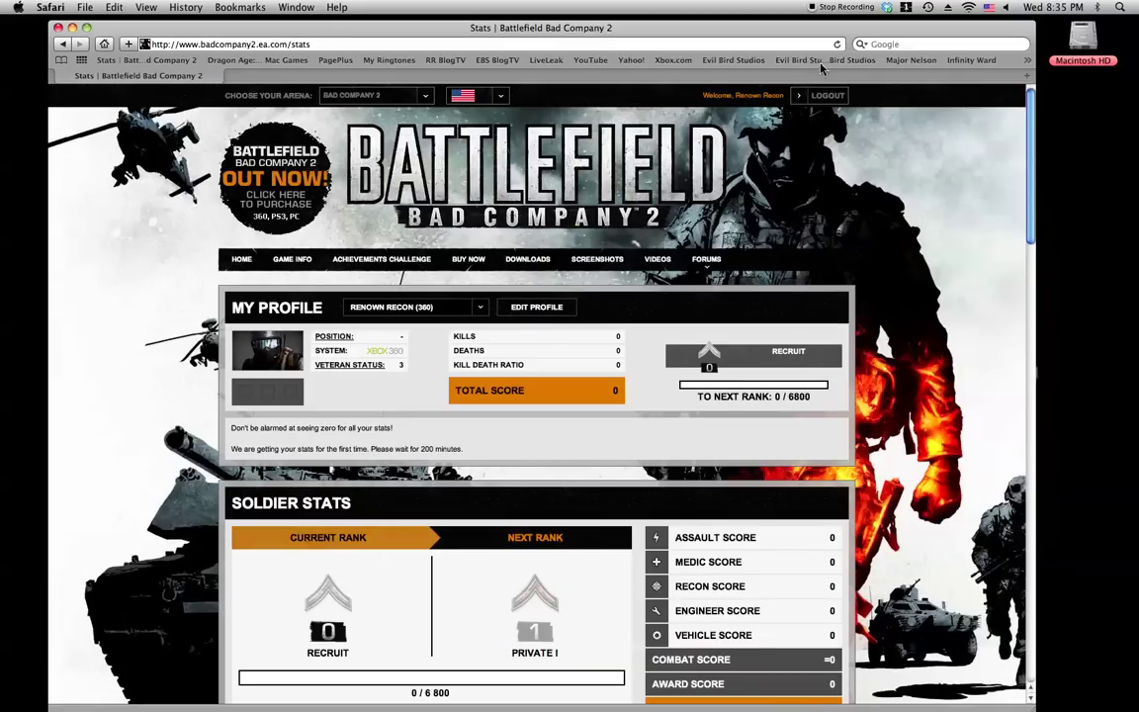